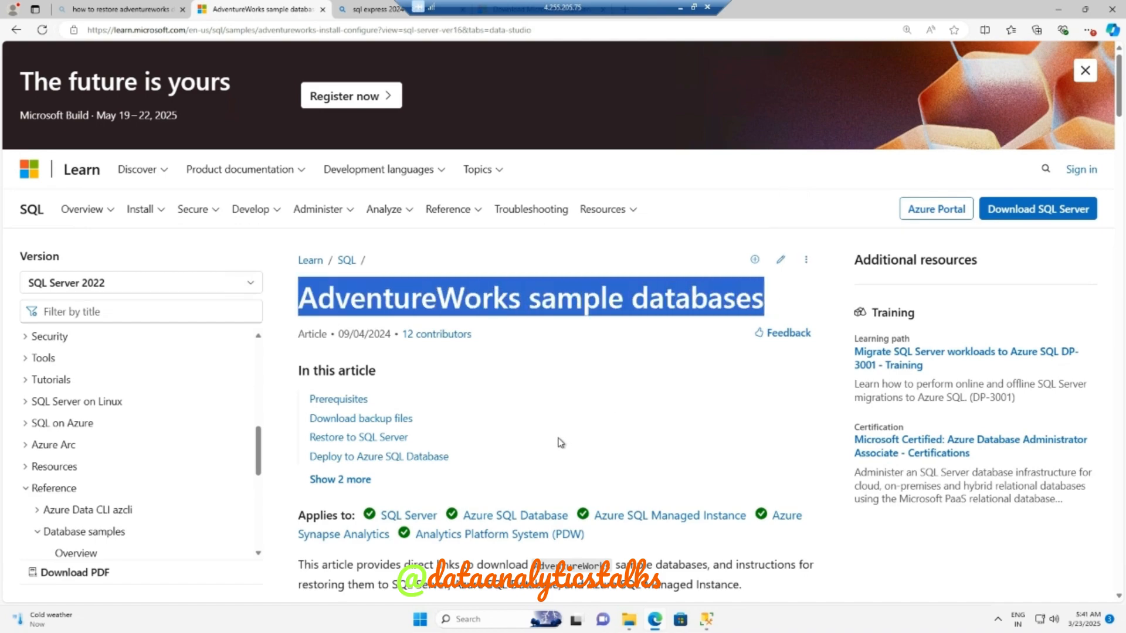
- Download the AdventureWorks2019.bak OLTP backup file from the sample databases page
{"action": "scroll", "coordinate": [558, 444], "scroll_direction": "down", "scroll_amount": 6}
{"action": "scroll", "coordinate": [614, 406], "scroll_direction": "down", "scroll_amount": 5}
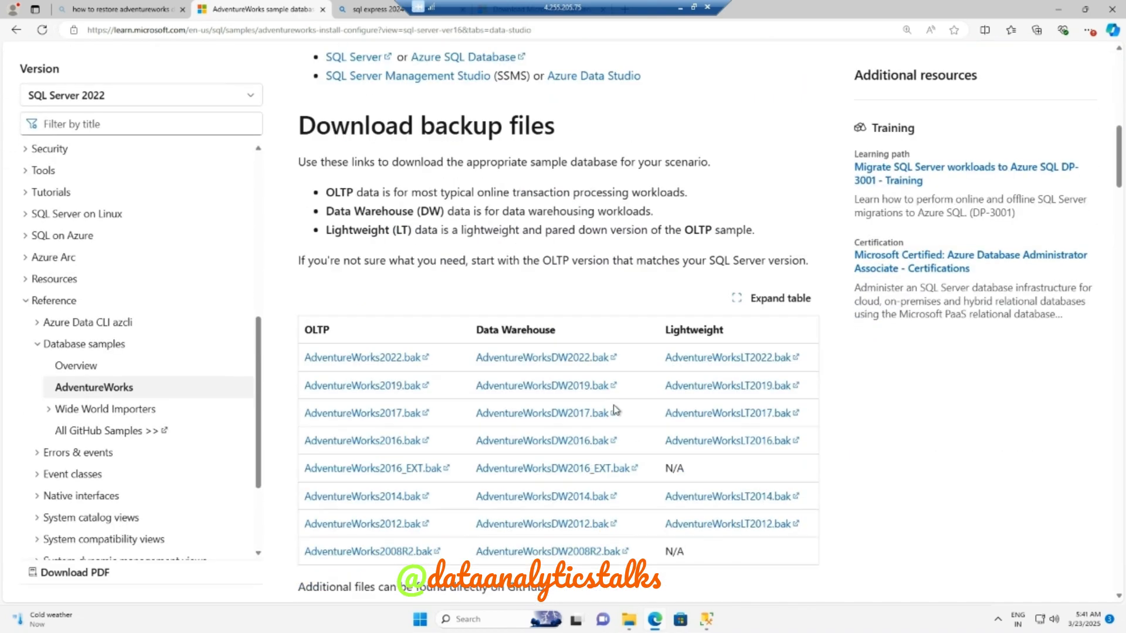
{"action": "left_click", "coordinate": [360, 392]}
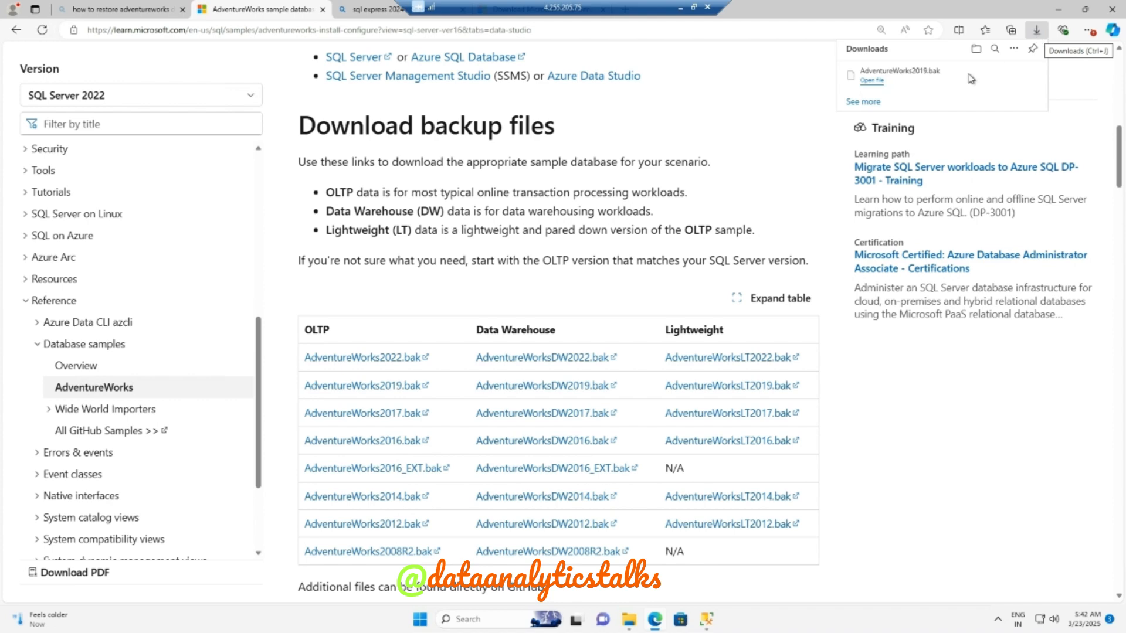
- Move the downloaded AdventureWorks2019.bak file out of Downloads into the C:\work folder
{"action": "left_click", "coordinate": [994, 78]}
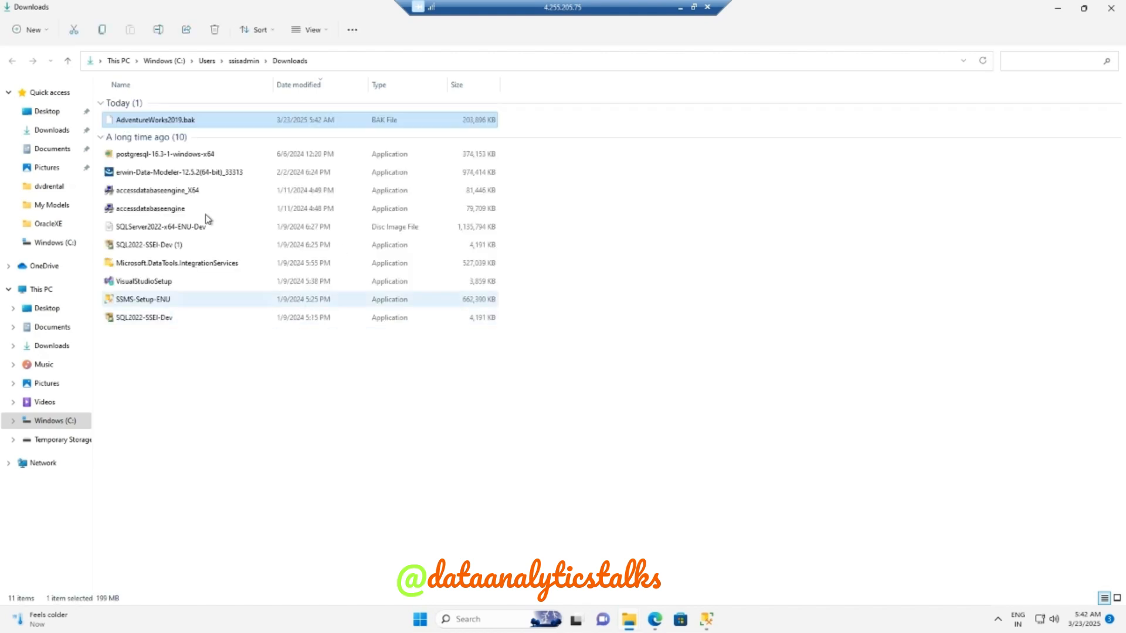
{"action": "left_click", "coordinate": [166, 122]}
{"action": "key", "text": "ctrl+x"}
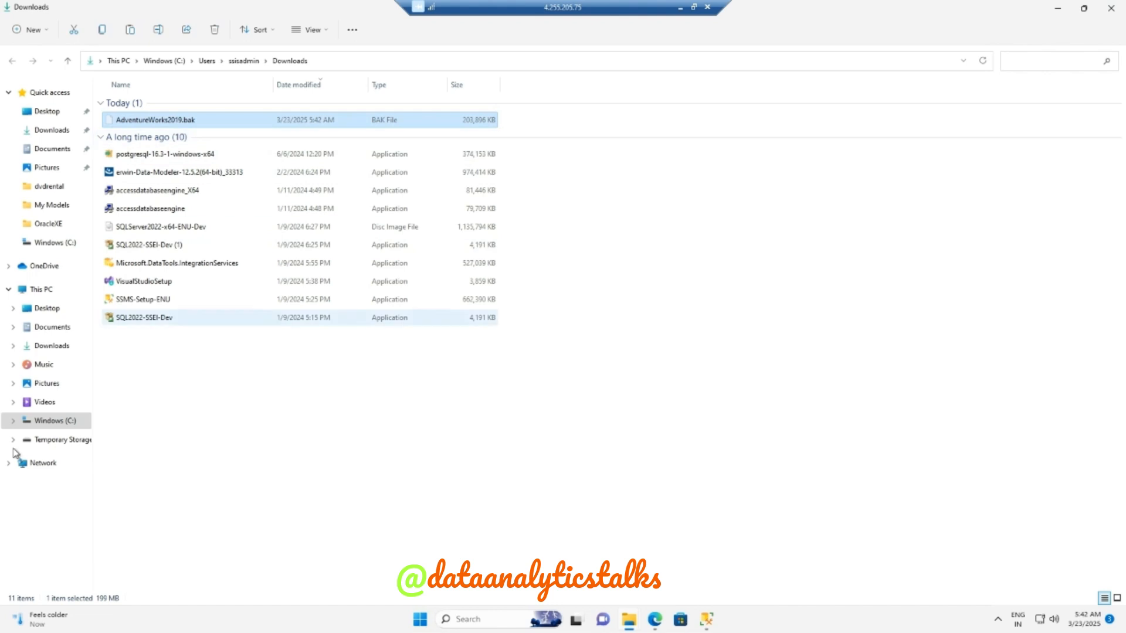
{"action": "left_click", "coordinate": [69, 424]}
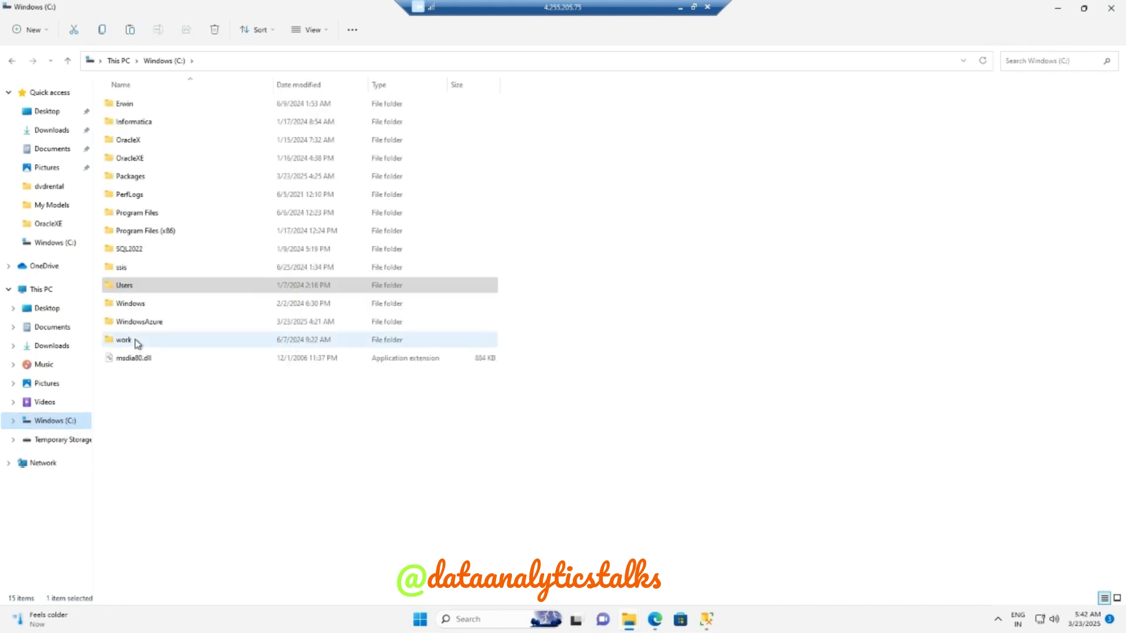
{"action": "double_click", "coordinate": [136, 340]}
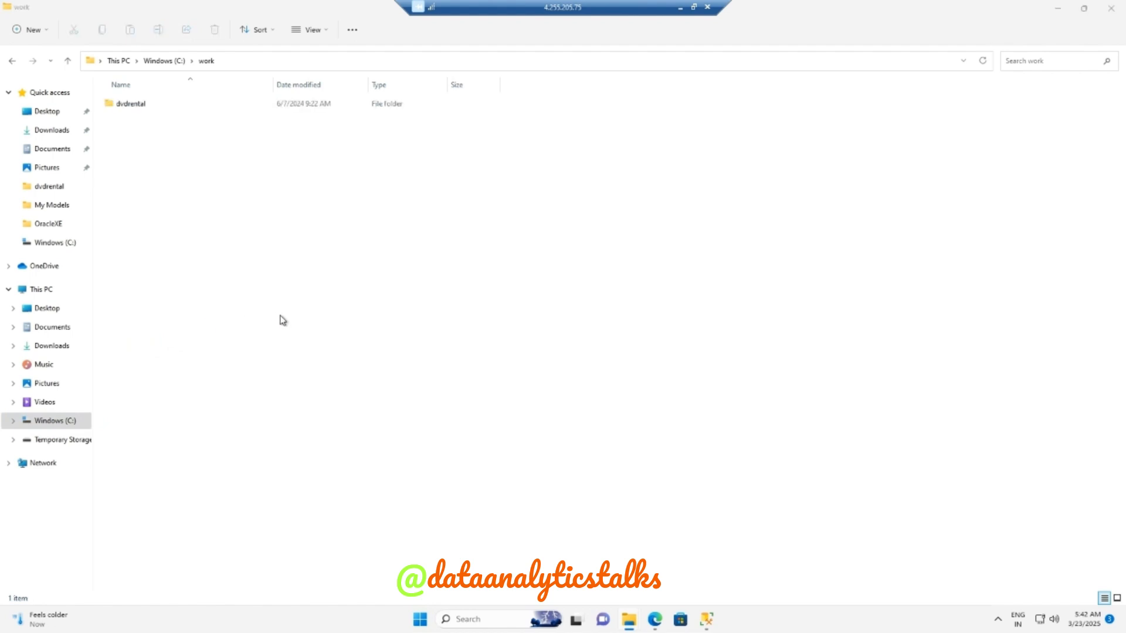
- Switch to SQL Server Management Studio and start Restore Database on the server's Databases folder
{"action": "left_click", "coordinate": [707, 622]}
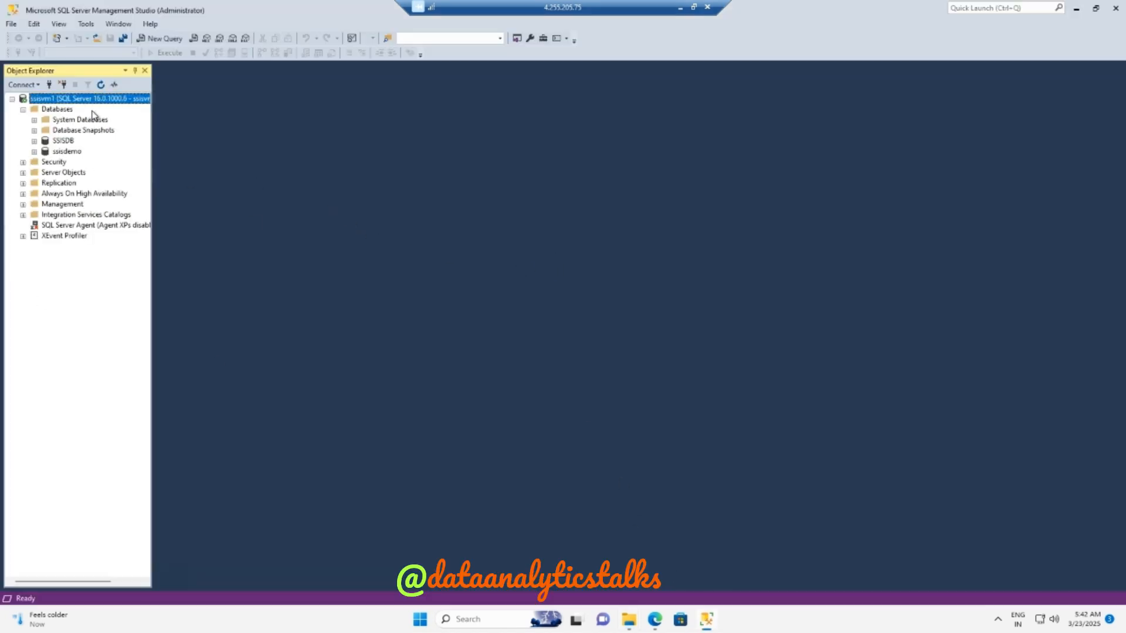
{"action": "left_click", "coordinate": [64, 111]}
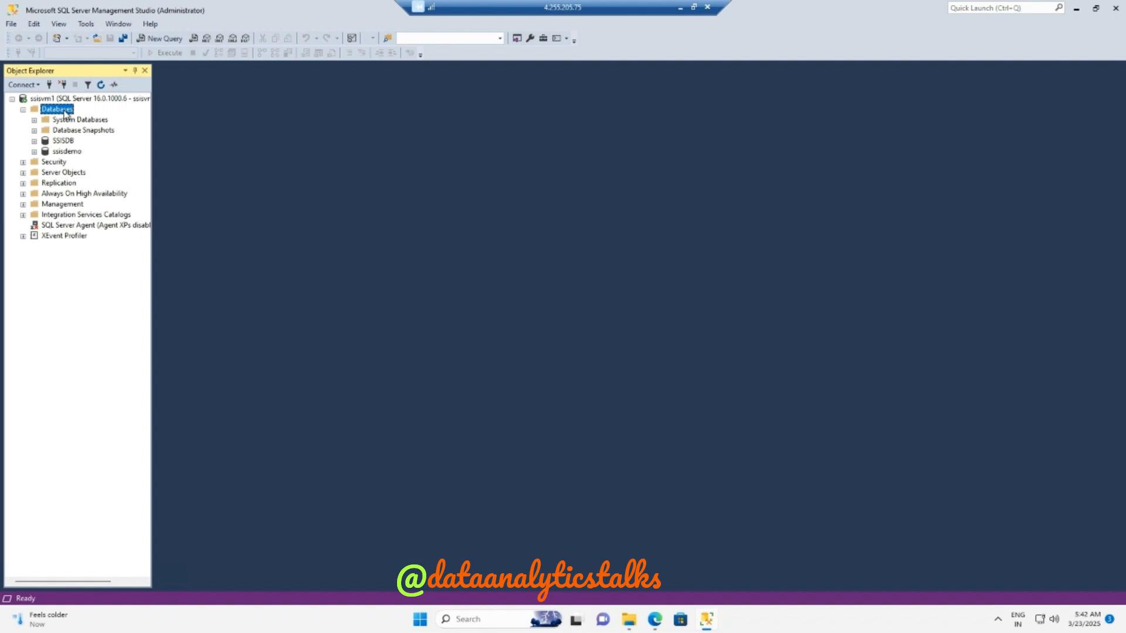
{"action": "right_click", "coordinate": [66, 112]}
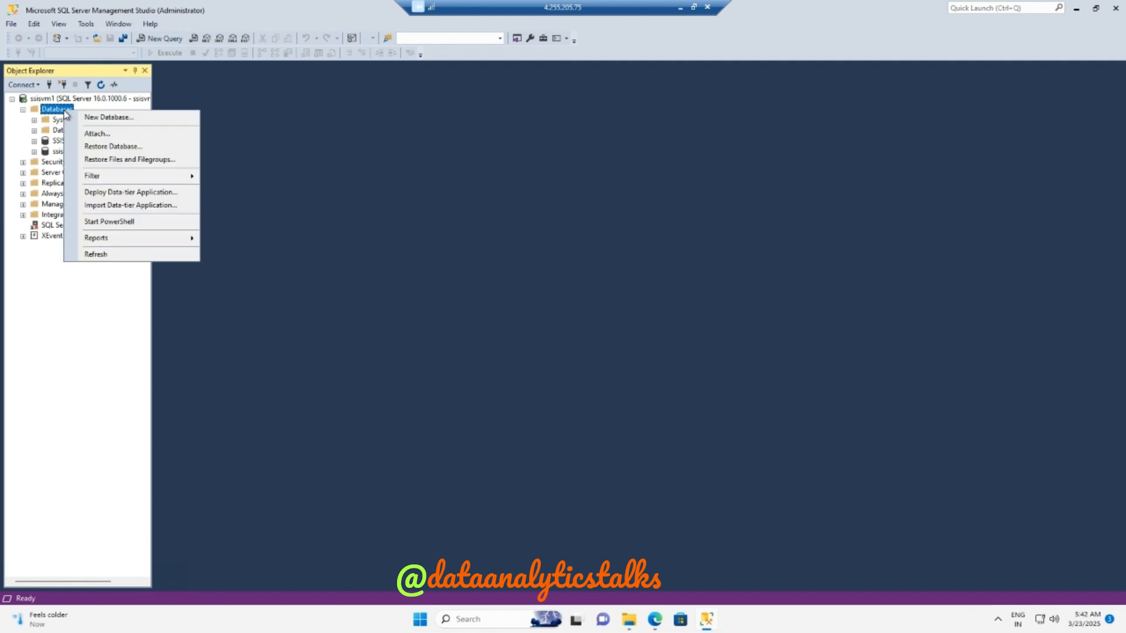
{"action": "left_click", "coordinate": [113, 147]}
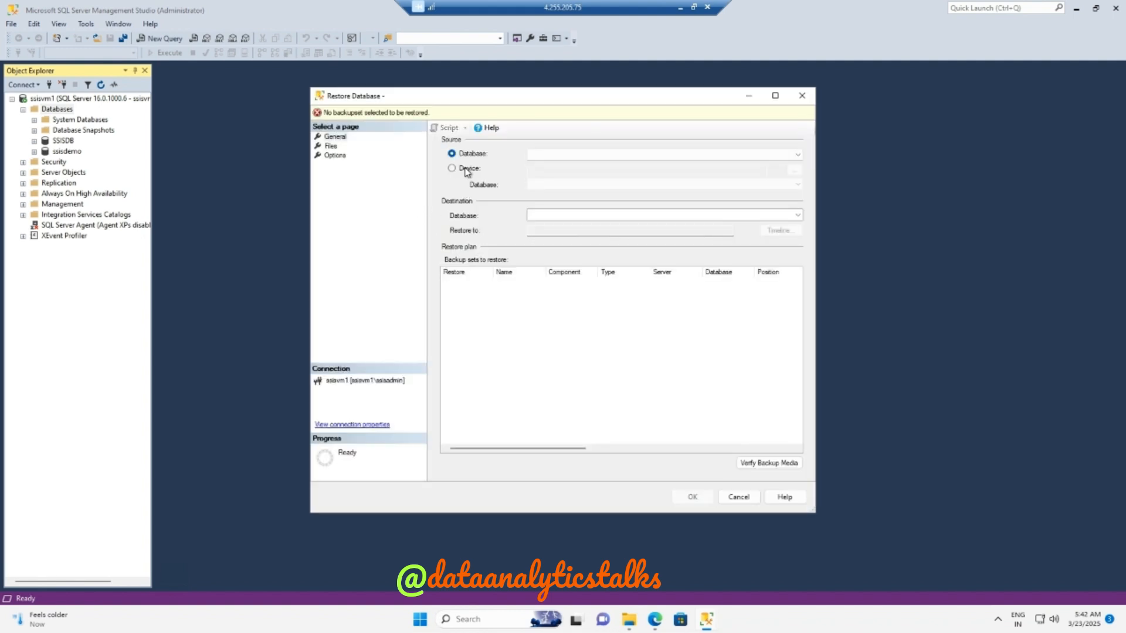
- Choose Device as the restore source and open the backup device selection
{"action": "left_click", "coordinate": [797, 155]}
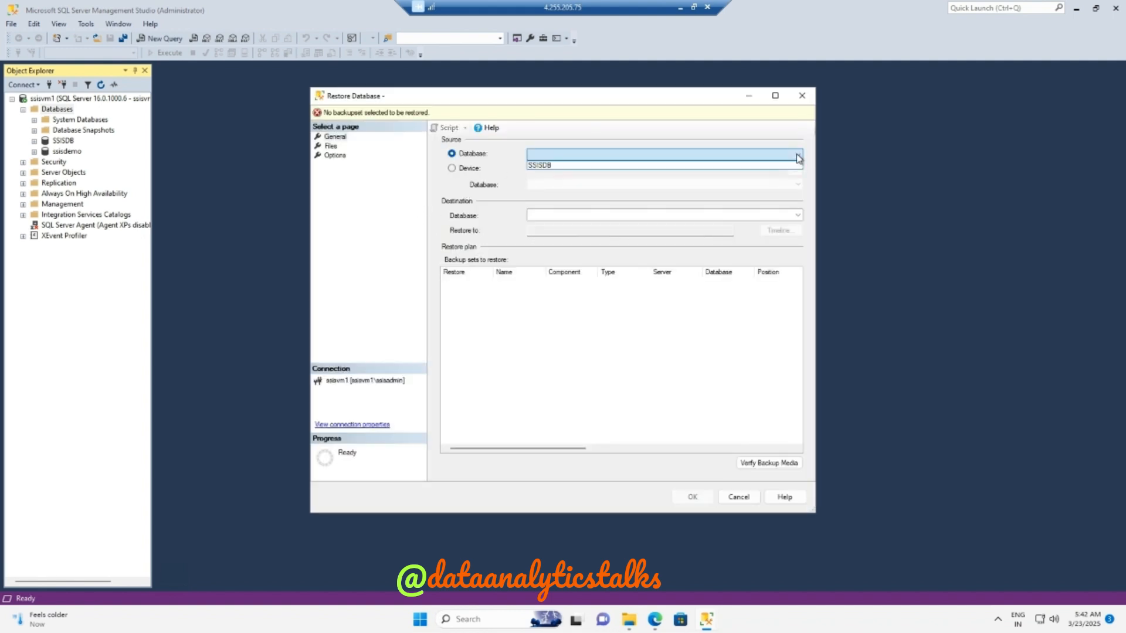
{"action": "left_click", "coordinate": [488, 164]}
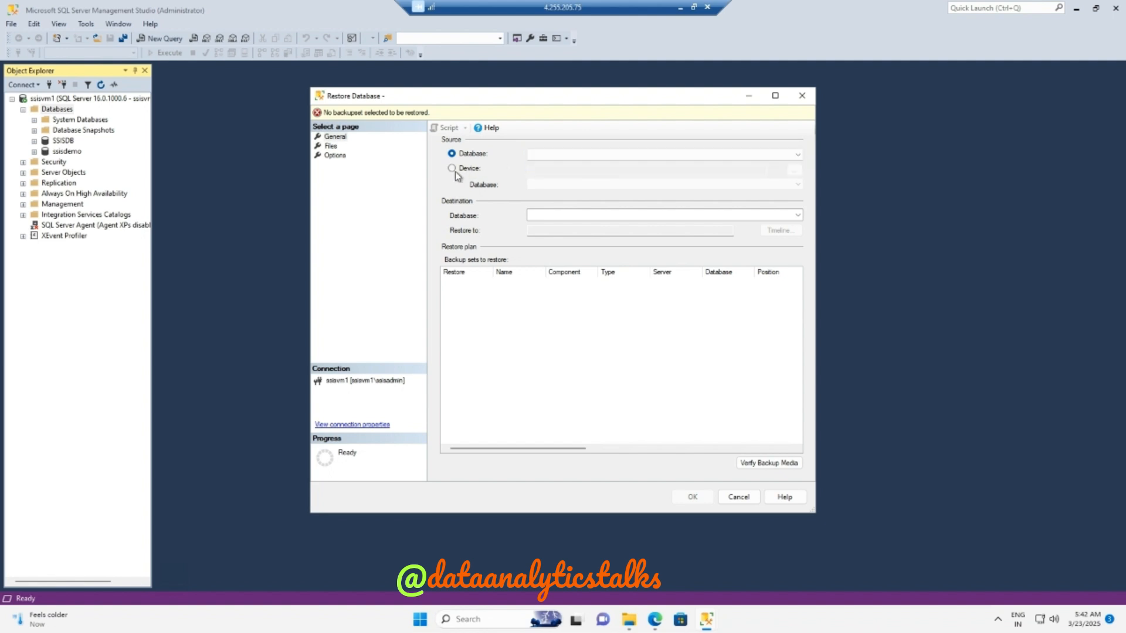
{"action": "left_click", "coordinate": [455, 171]}
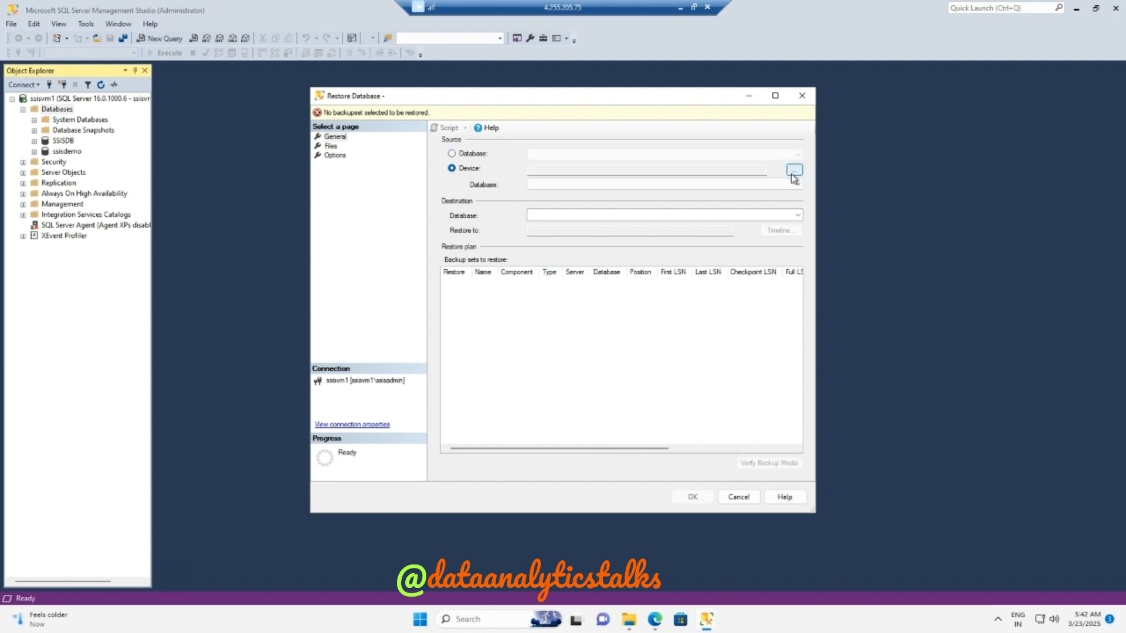
{"action": "left_click", "coordinate": [793, 171]}
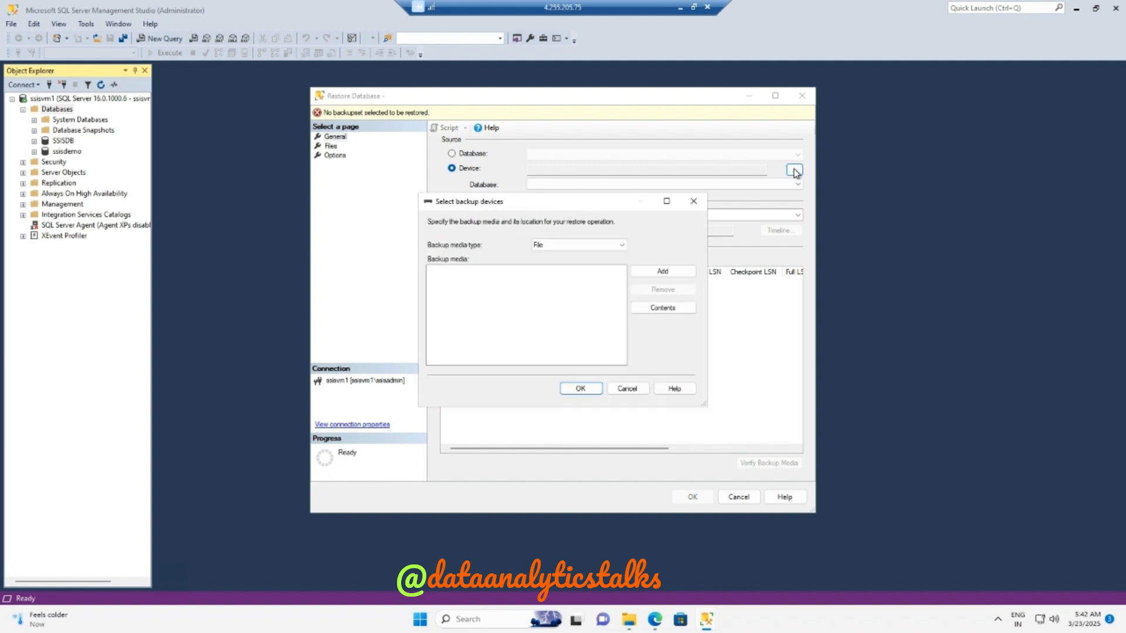
- Add C:\work\AdventureWorks2019.bak as the file backup media
{"action": "left_click", "coordinate": [681, 271]}
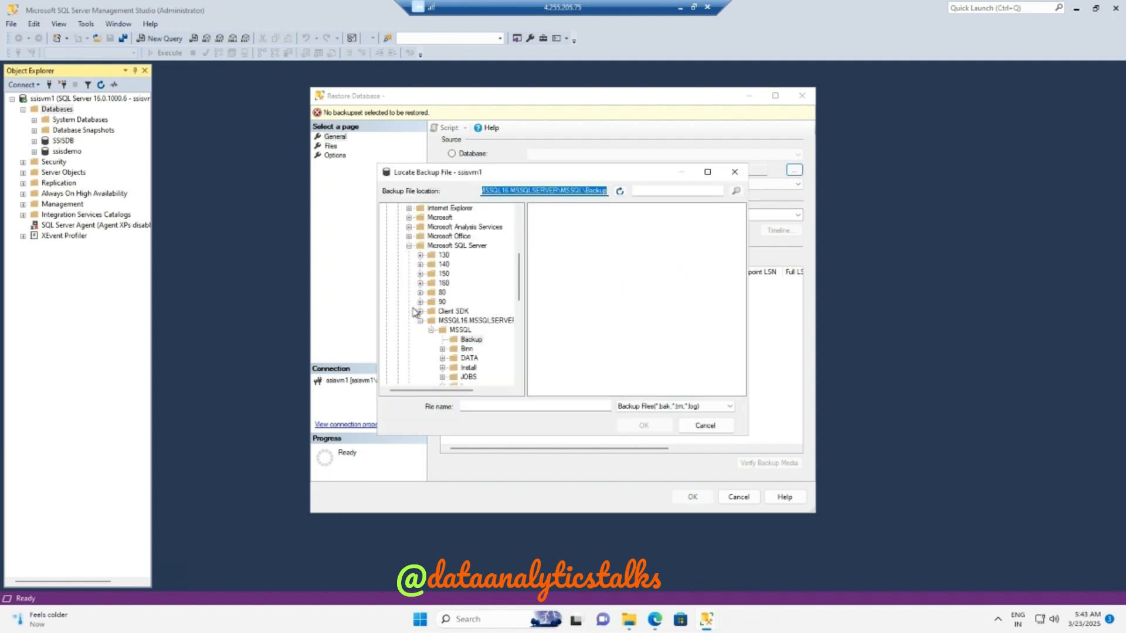
{"action": "left_click", "coordinate": [408, 246]}
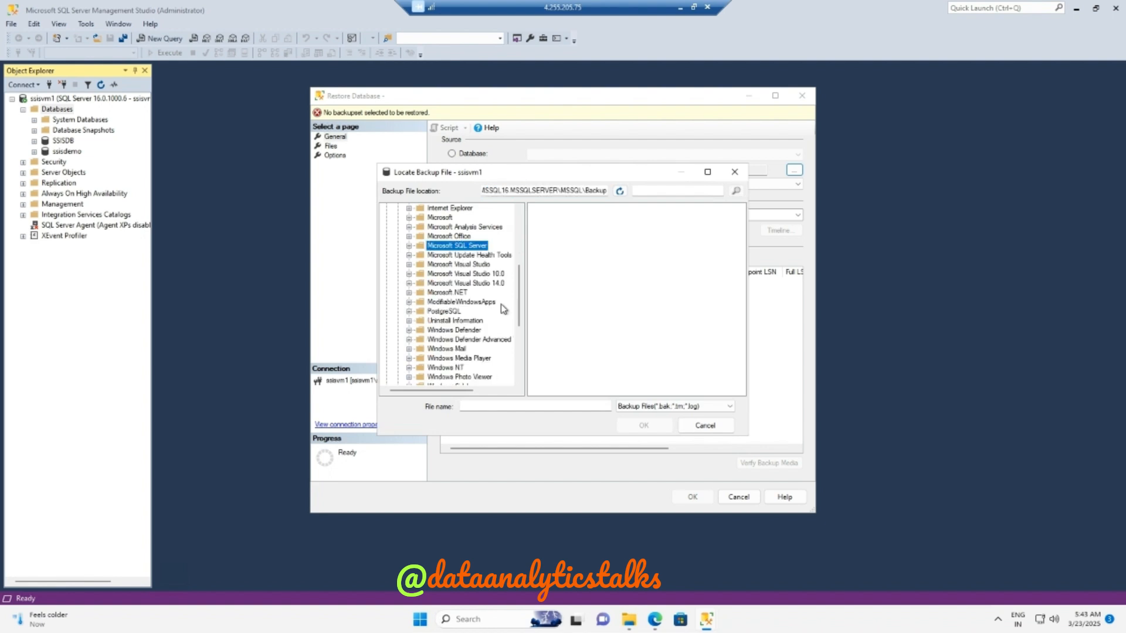
{"action": "scroll", "coordinate": [503, 308], "scroll_direction": "up", "scroll_amount": 5}
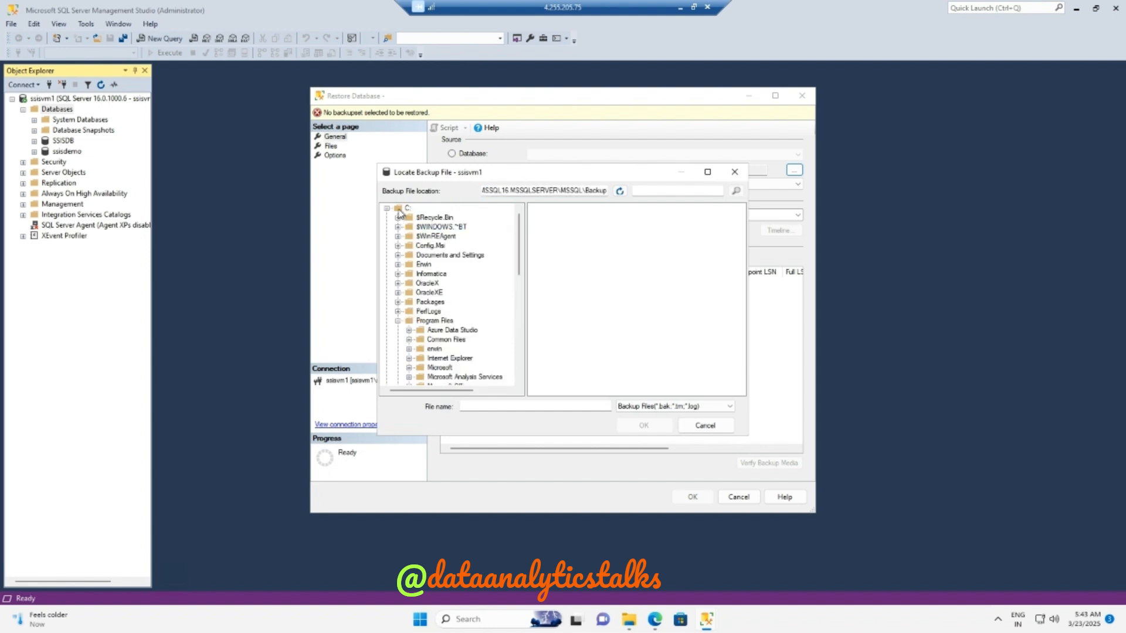
{"action": "left_click", "coordinate": [397, 320]}
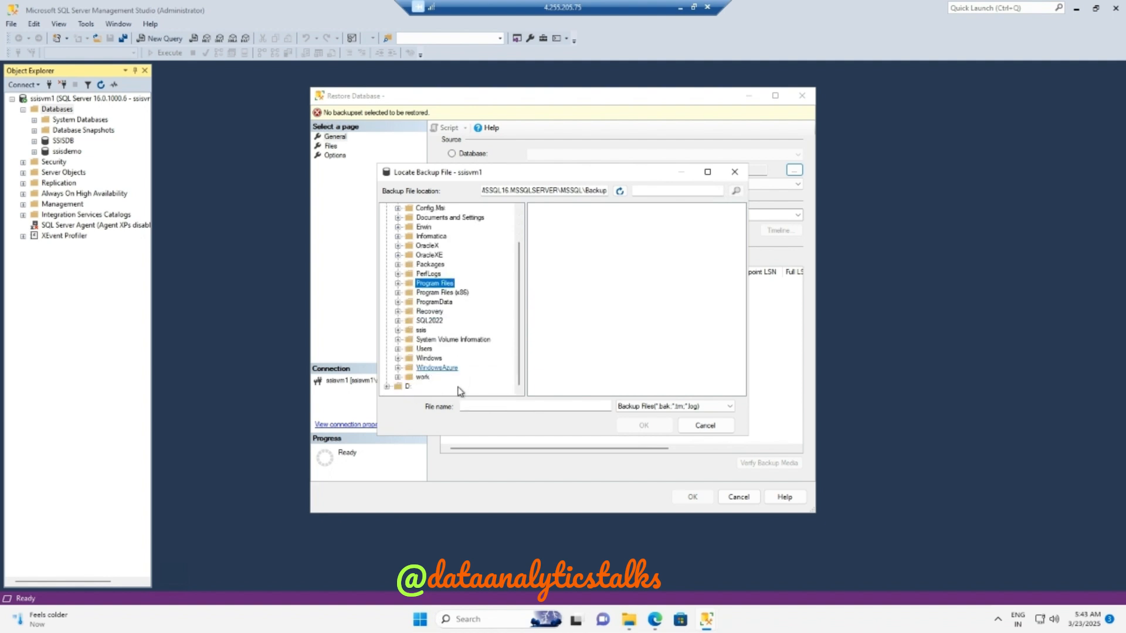
{"action": "left_click", "coordinate": [422, 377]}
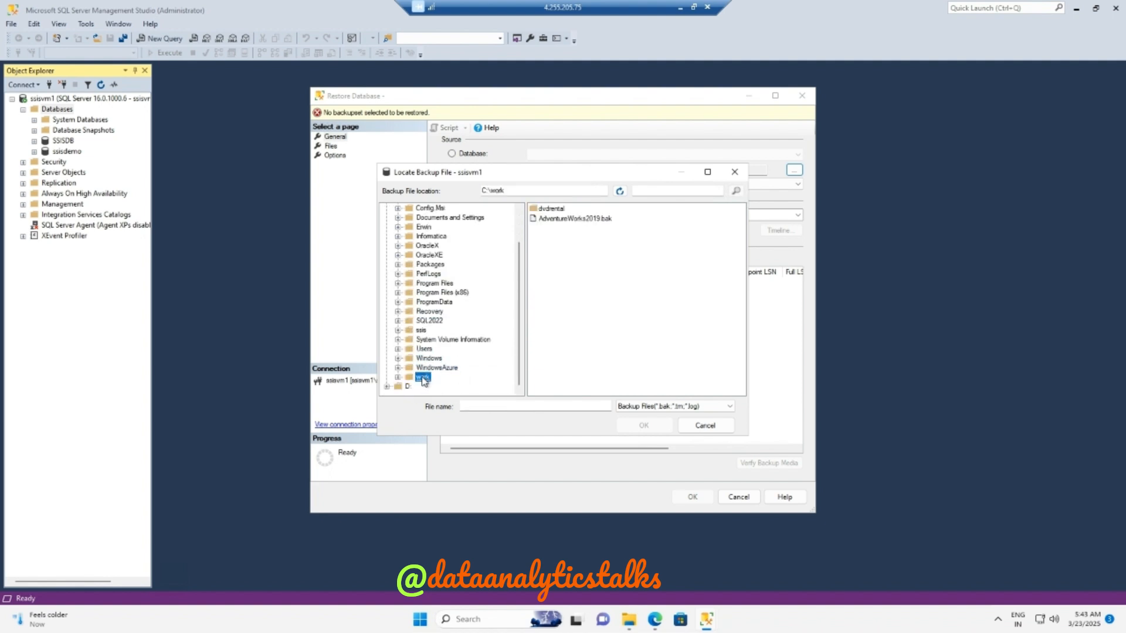
{"action": "left_click", "coordinate": [572, 219]}
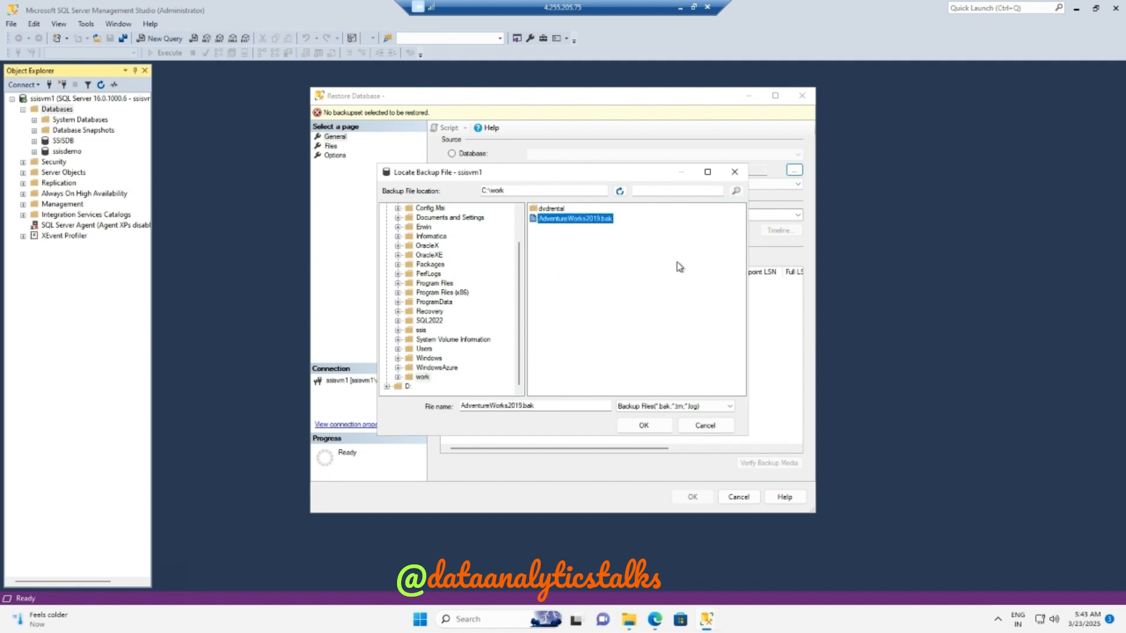
{"action": "left_click", "coordinate": [640, 427]}
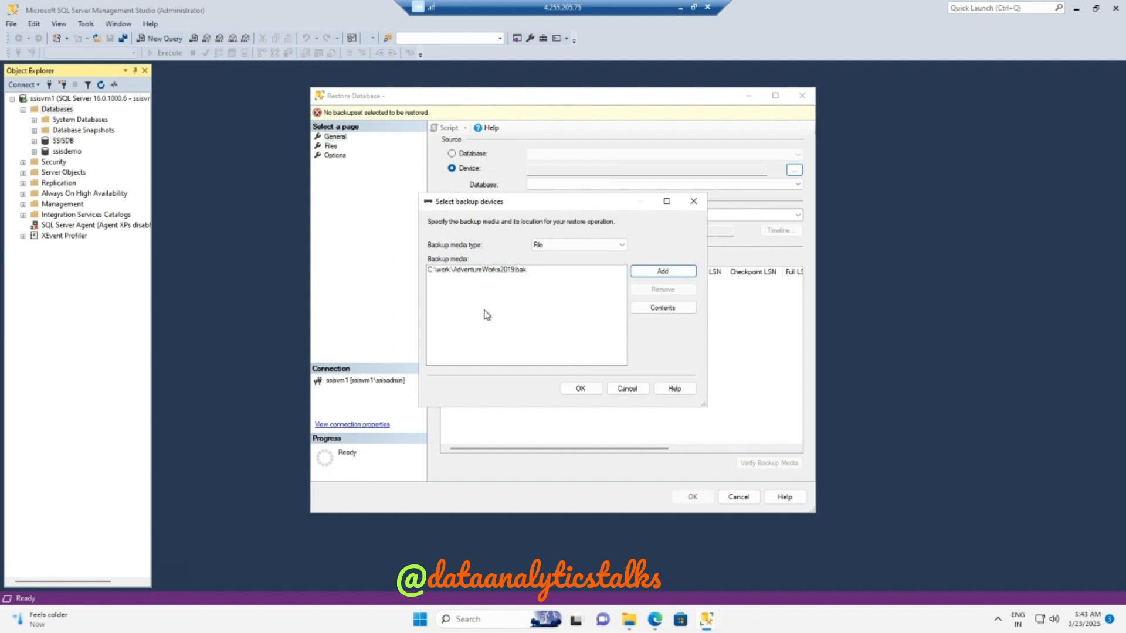
- Confirm the backup device and restore the AdventureWorks2019 database
{"action": "left_click", "coordinate": [581, 388]}
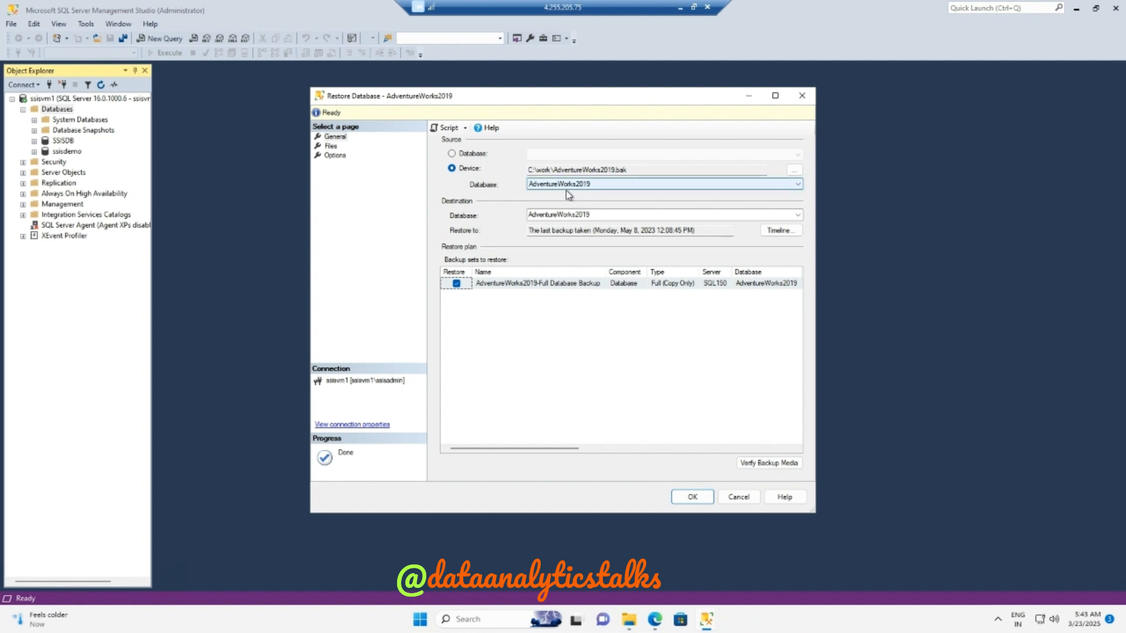
{"action": "left_click", "coordinate": [693, 497]}
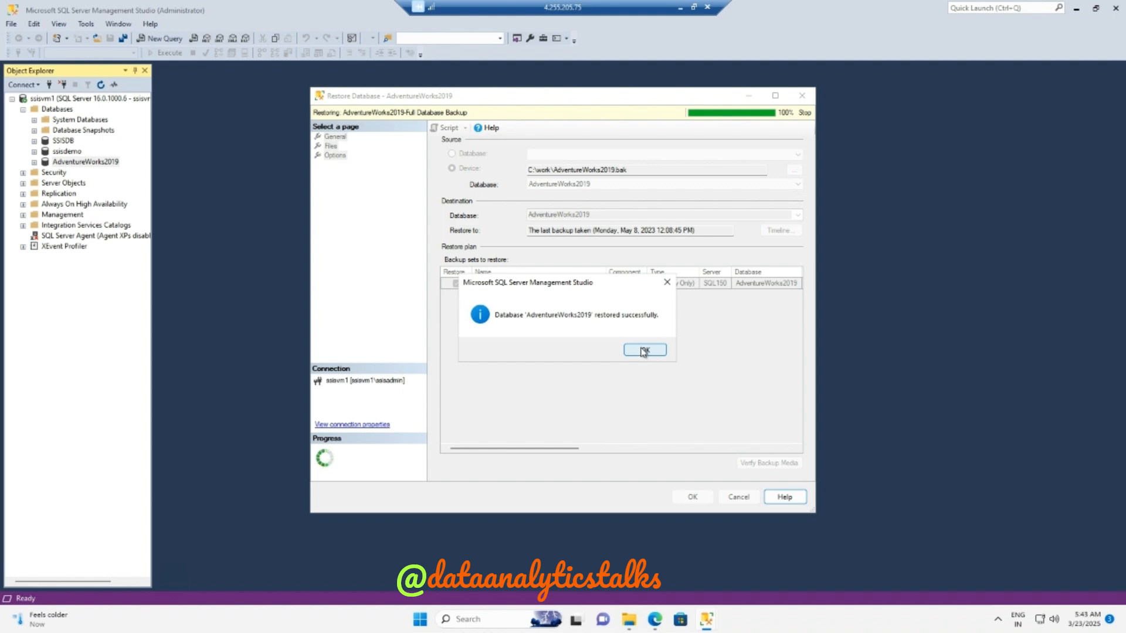
{"action": "left_click", "coordinate": [643, 351]}
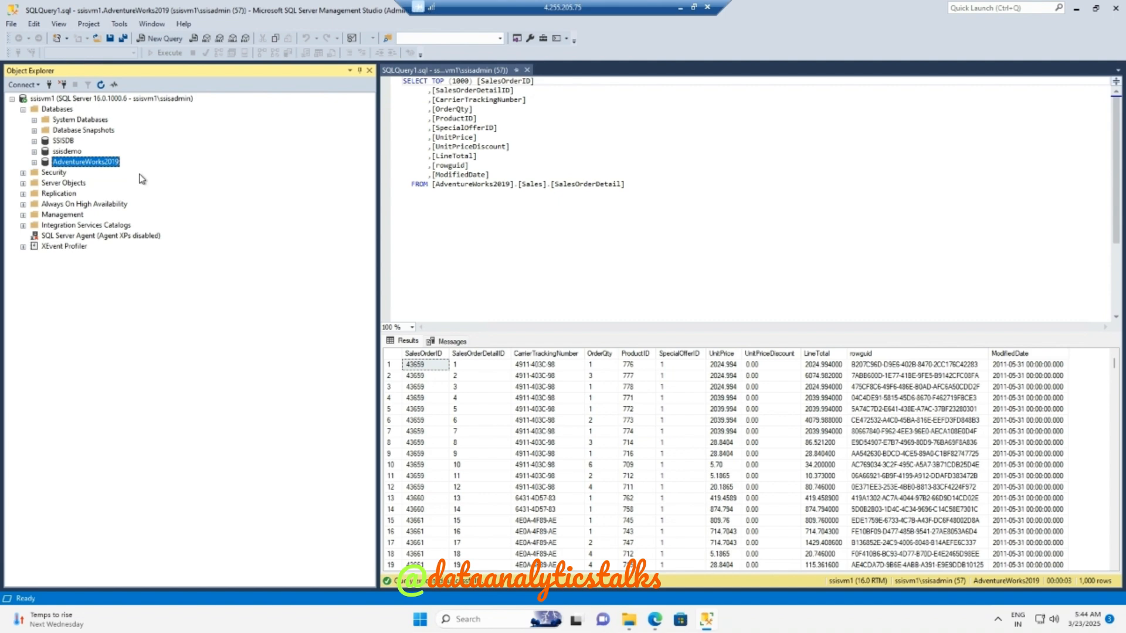
- Expand the AdventureWorks2019 database and browse through its list of tables
{"action": "left_click", "coordinate": [34, 162]}
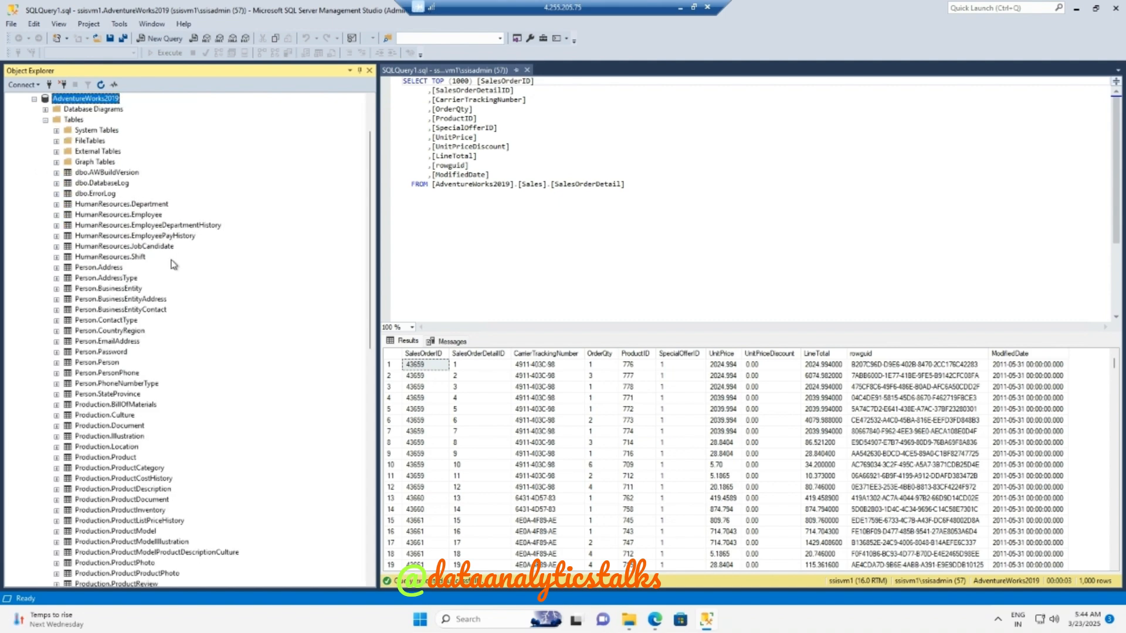
{"action": "scroll", "coordinate": [219, 434], "scroll_direction": "down", "scroll_amount": 8}
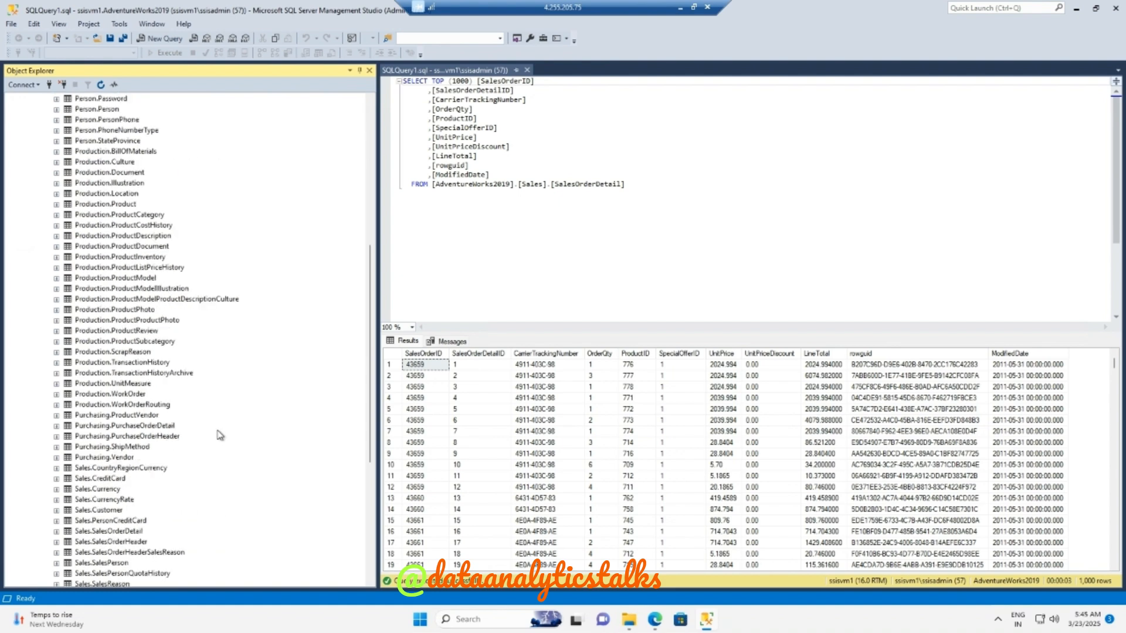
{"action": "scroll", "coordinate": [218, 435], "scroll_direction": "down", "scroll_amount": 4}
{"action": "scroll", "coordinate": [218, 434], "scroll_direction": "up", "scroll_amount": 6}
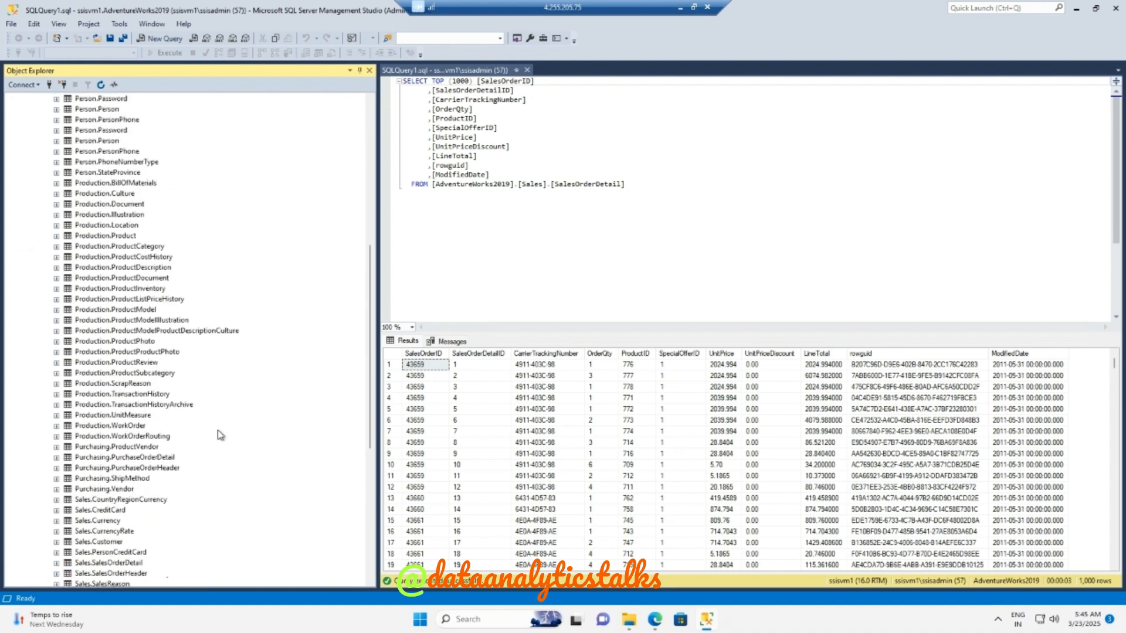
{"action": "scroll", "coordinate": [199, 352], "scroll_direction": "up", "scroll_amount": 4}
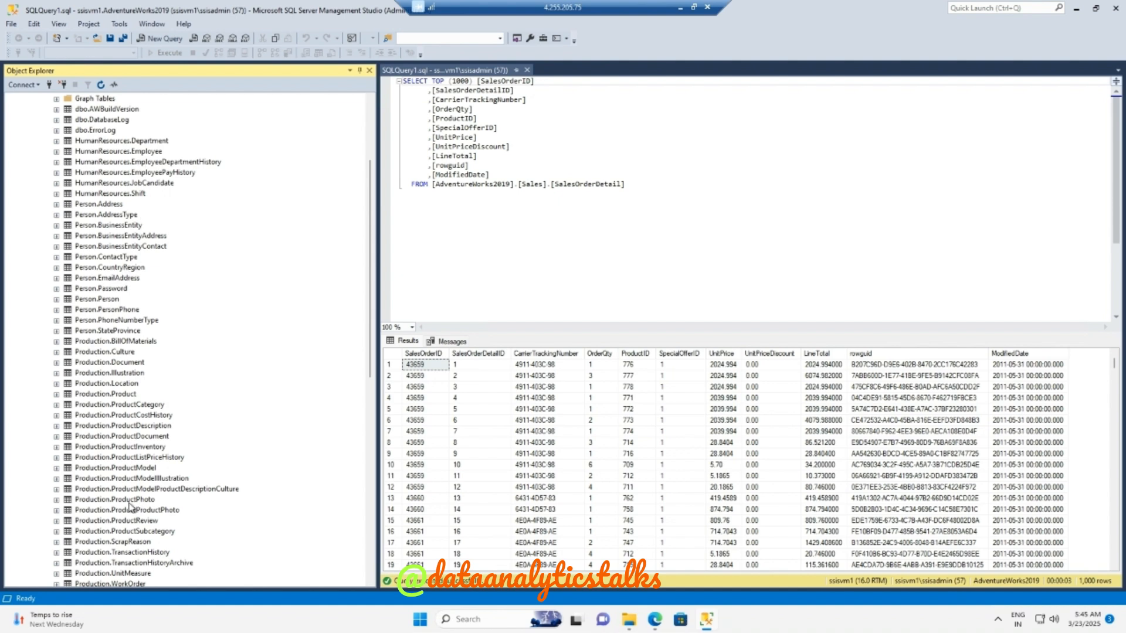
{"action": "scroll", "coordinate": [117, 488], "scroll_direction": "down", "scroll_amount": 4}
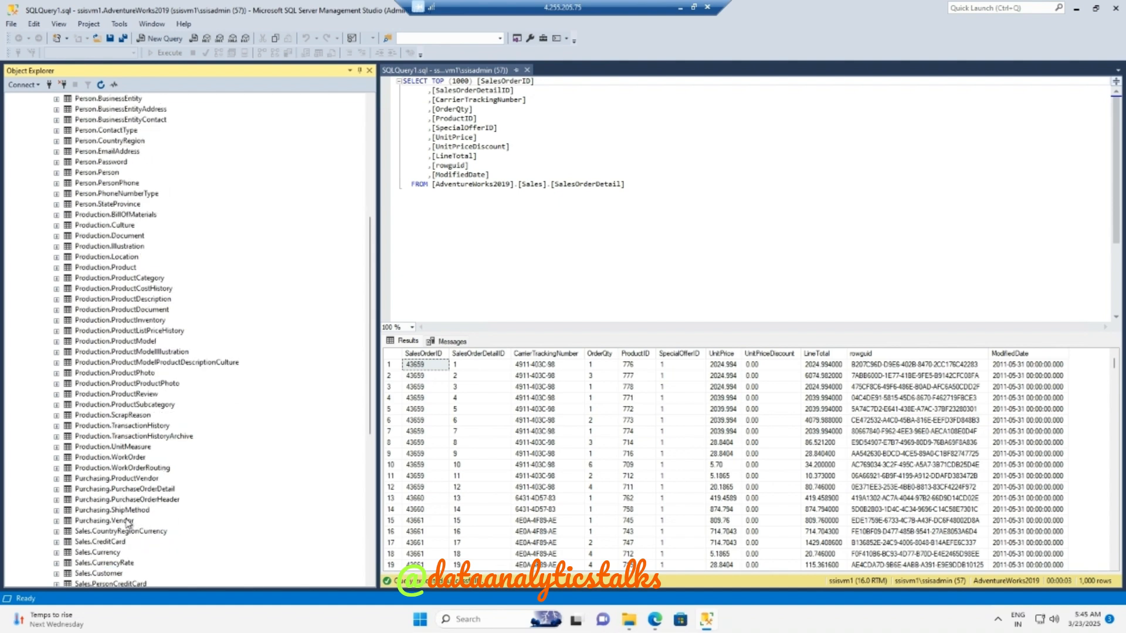
{"action": "scroll", "coordinate": [111, 563], "scroll_direction": "down", "scroll_amount": 5}
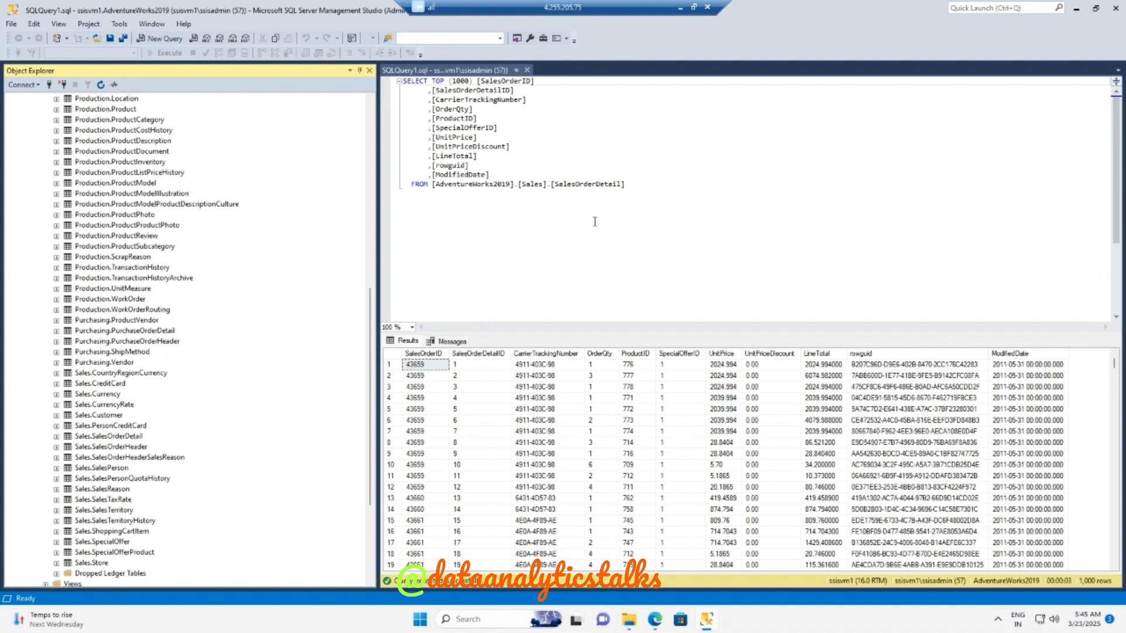
- Select the whole SalesOrderDetail query and resize the panes to enlarge the results grid
{"action": "left_click", "coordinate": [398, 85]}
{"action": "key", "text": "ctrl+a"}
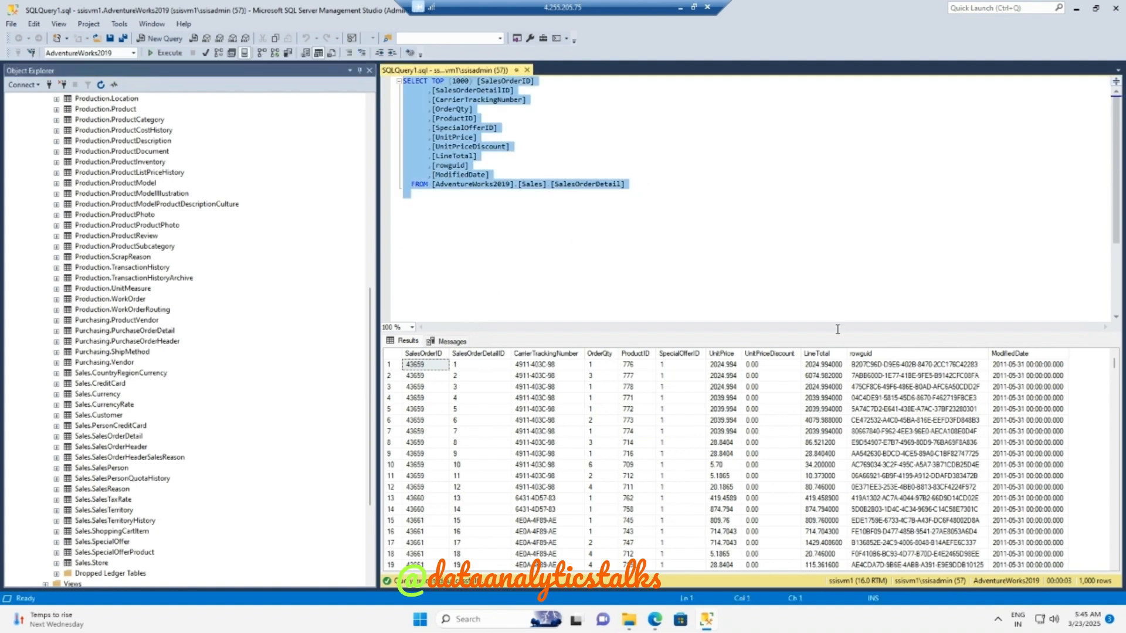
{"action": "left_click_drag", "start_coordinate": [588, 335], "coordinate": [582, 211]}
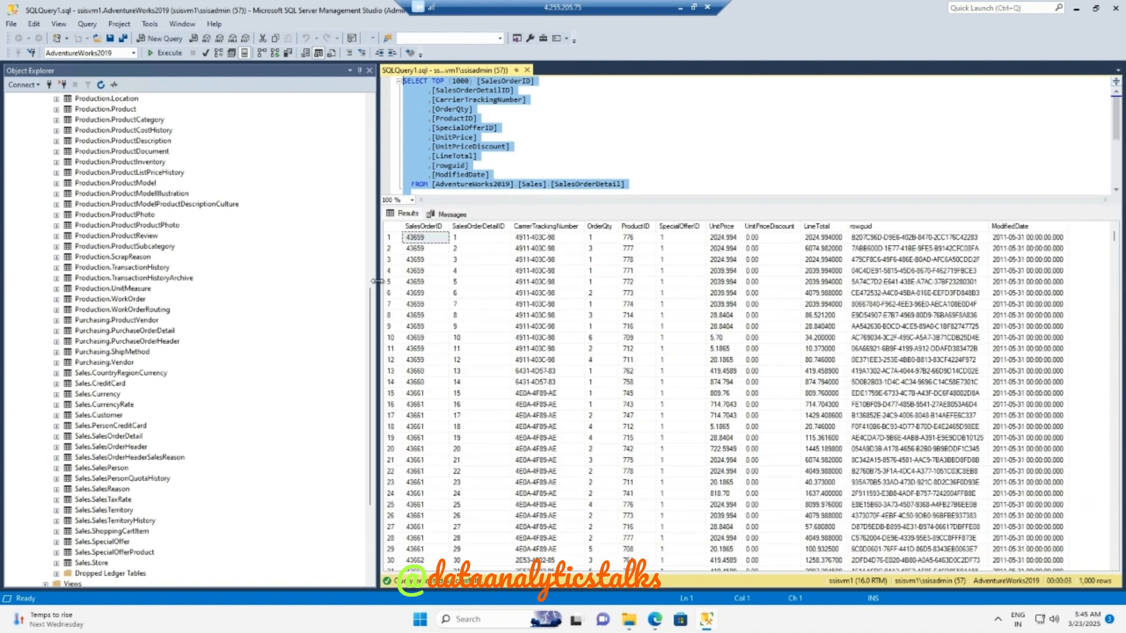
{"action": "left_click_drag", "start_coordinate": [375, 281], "coordinate": [240, 288]}
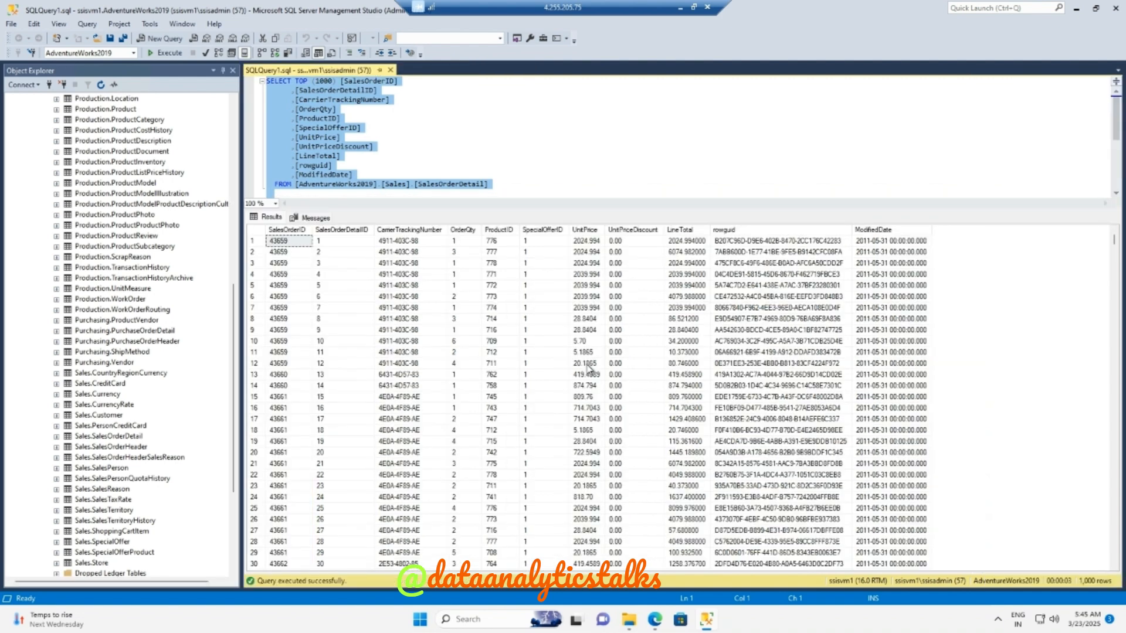